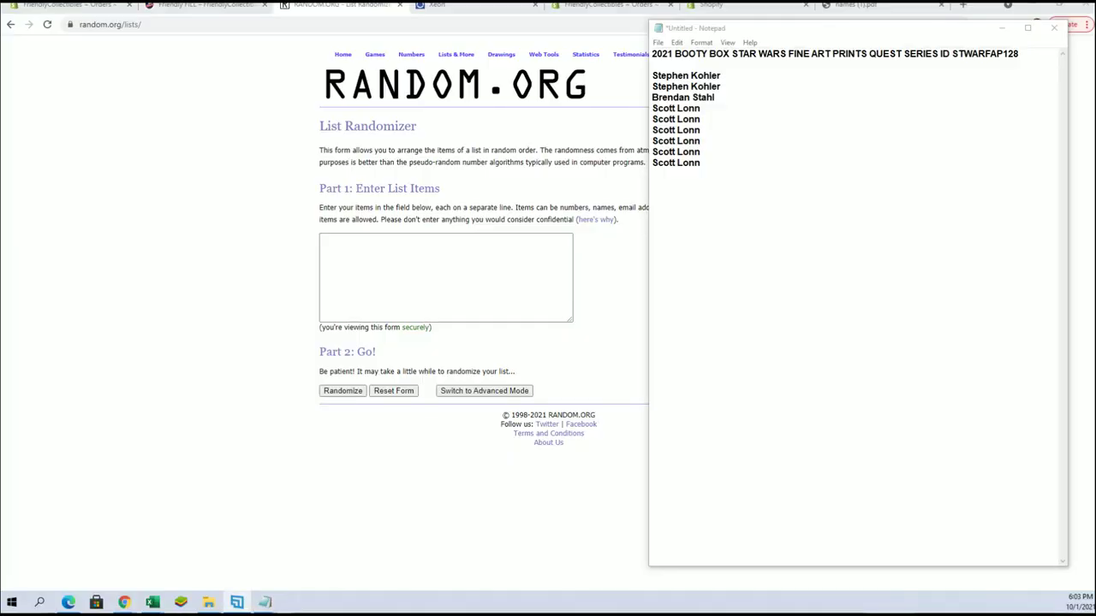
- Select the nine participant name lines below the box title in Notepad
mouse_move(719, 163)
left_mouse_down()
mouse_move(652, 108)
mouse_move(652, 75)
left_mouse_up()
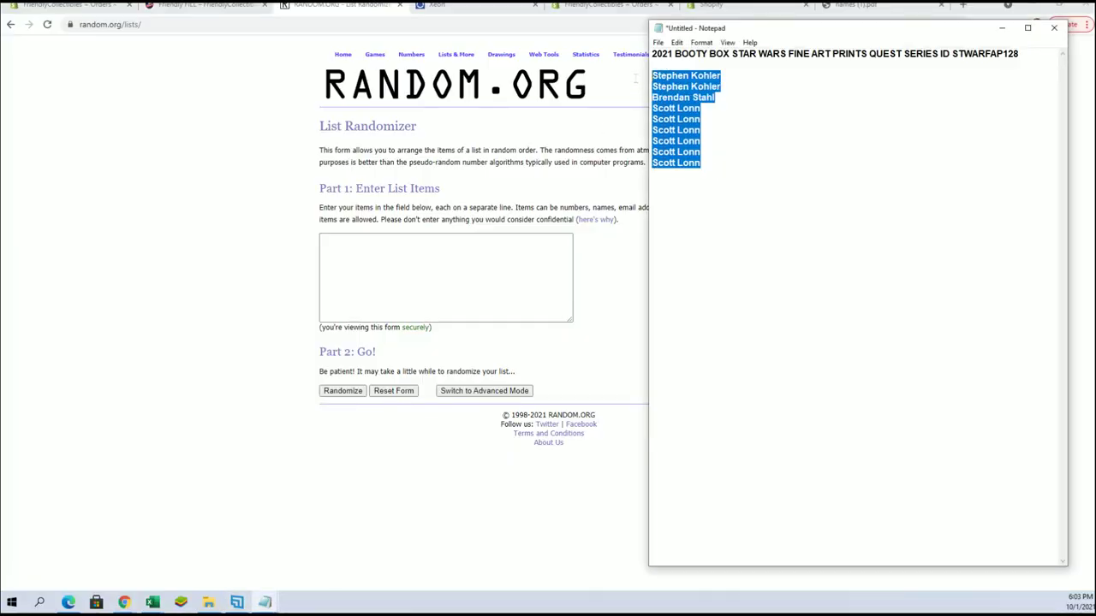
- Copy the nine names into the List Randomizer field and randomize them
right_click(666, 85)
left_click(702, 135)
left_click(384, 251)
right_click(385, 251)
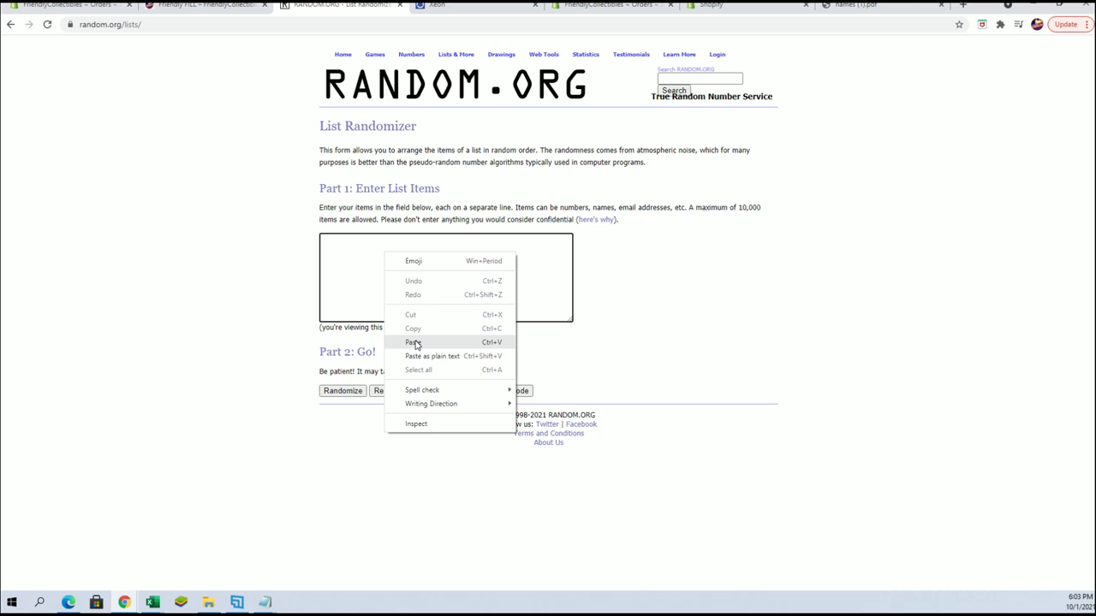
left_click(411, 341)
left_click(343, 390)
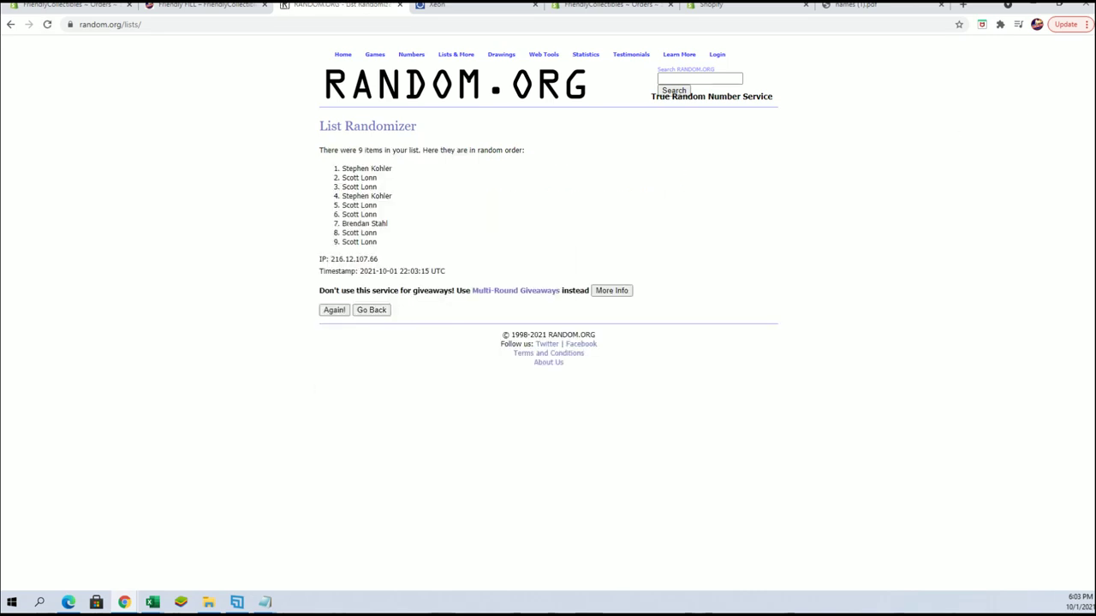
- Zoom the page to 150% and keep re-randomizing until seven shuffles are done
left_click(1085, 24)
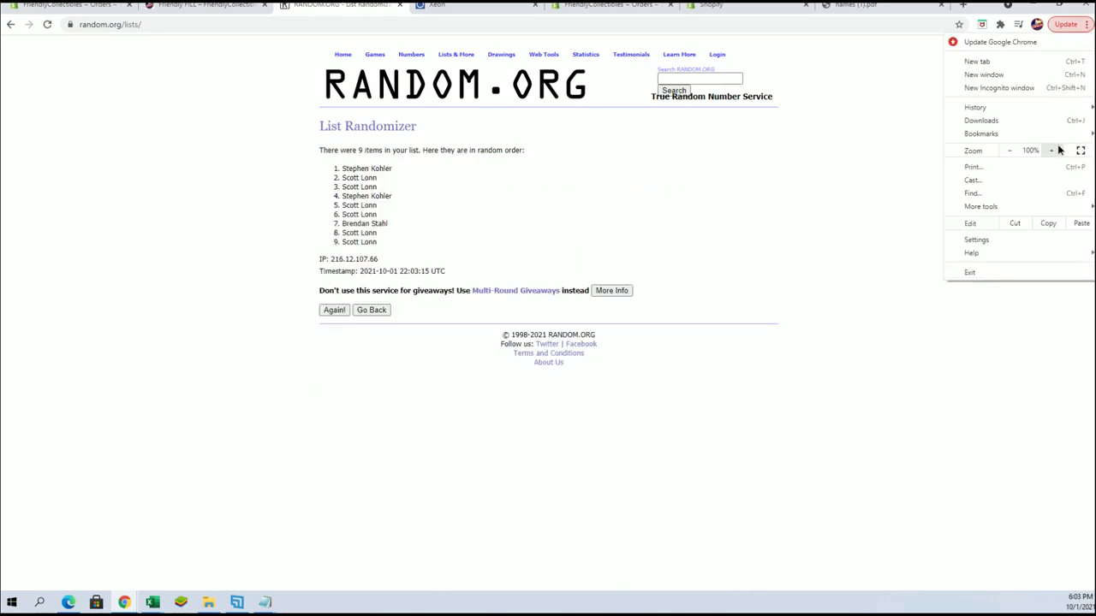
left_click(1051, 149)
left_click(1051, 150)
left_click(227, 443)
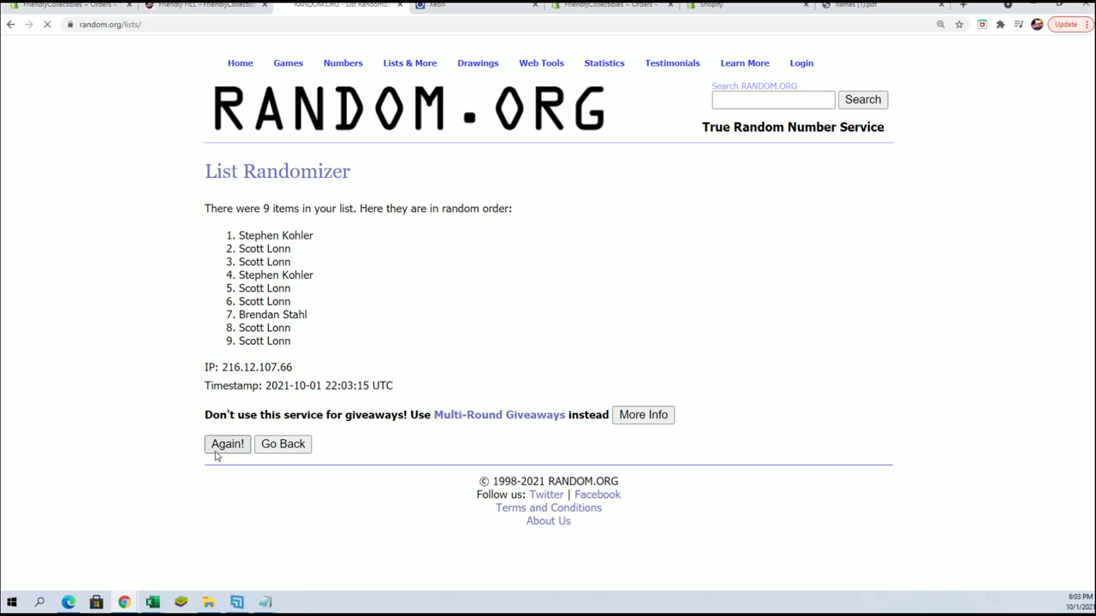
left_click(227, 443)
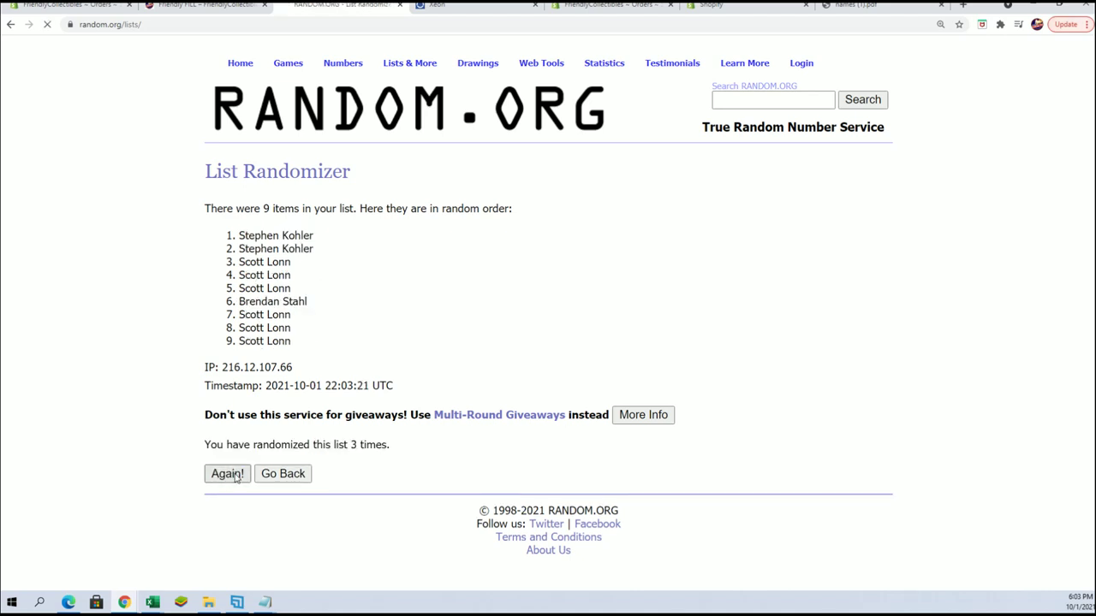
left_click(228, 474)
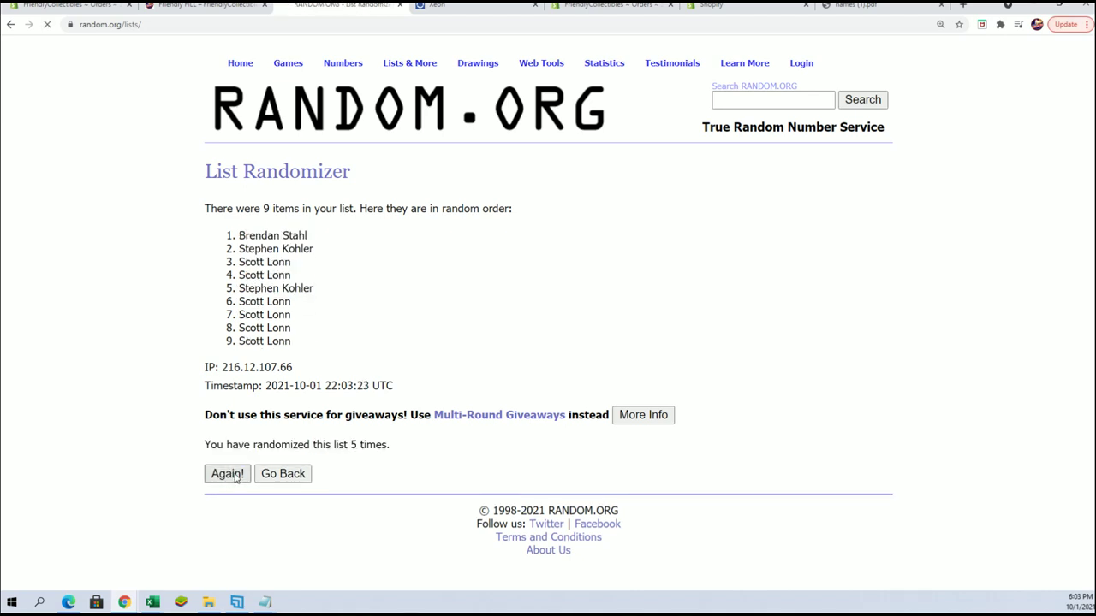
left_click(228, 473)
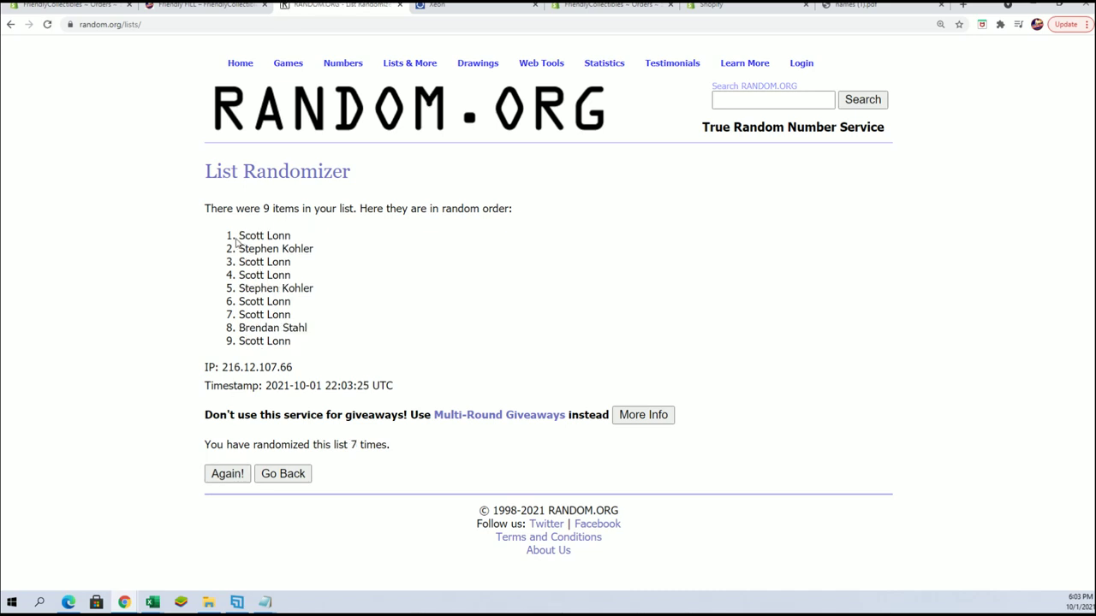
- Select the top four names in the randomized result
left_click_drag(236, 235, 327, 276)
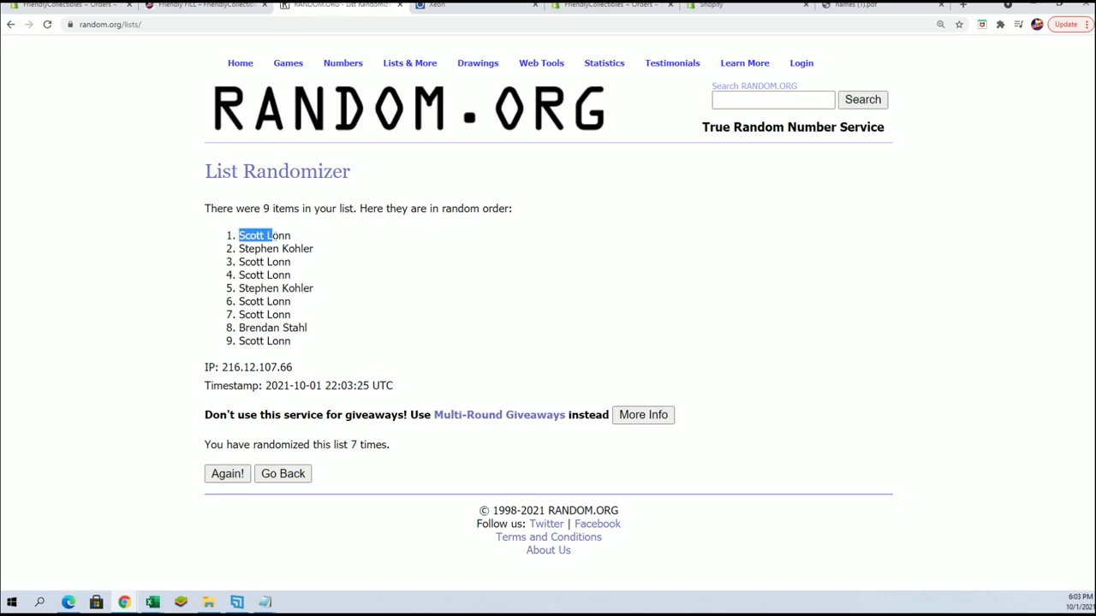
right_click(326, 276)
left_click(310, 265)
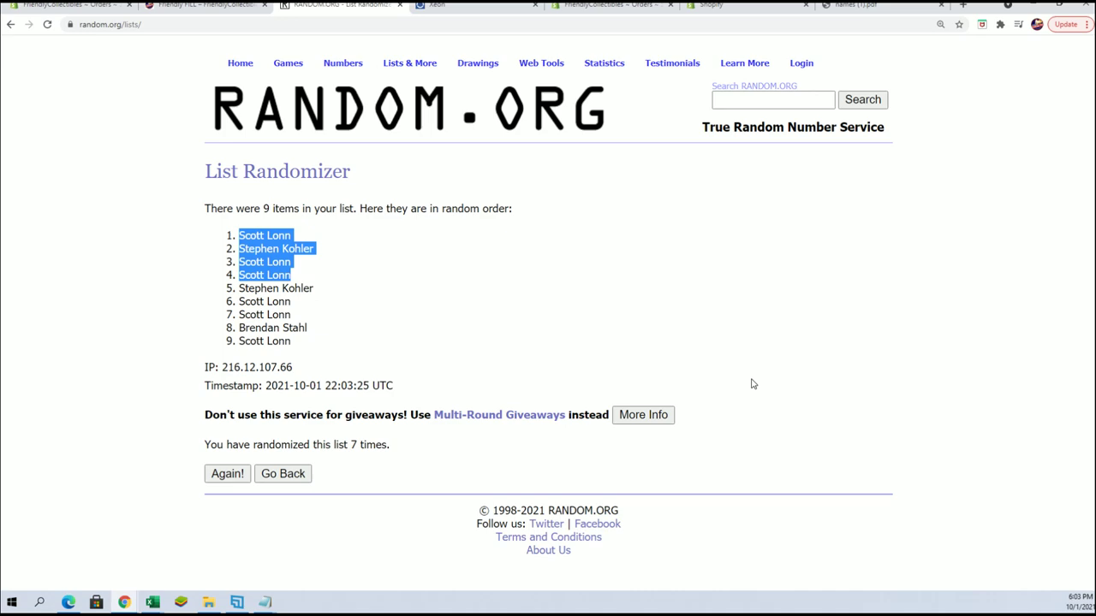
- On the Friendly FILL shop tab, visit Non Sports Breaks, then return to Friendly FILL
left_click(261, 12)
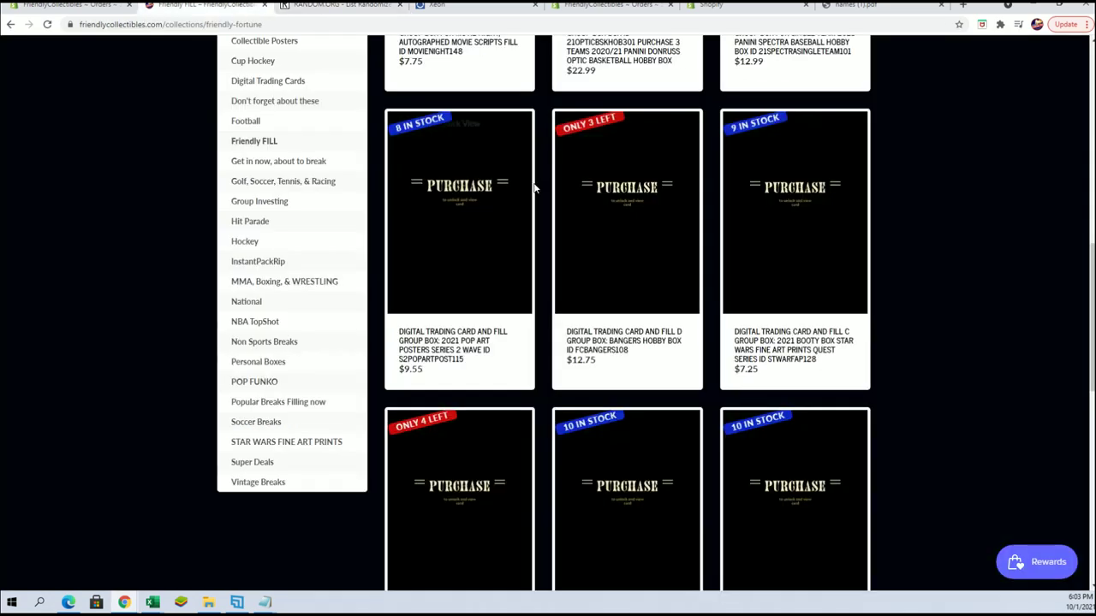
left_click(264, 342)
scroll(625, 231, "down", 4)
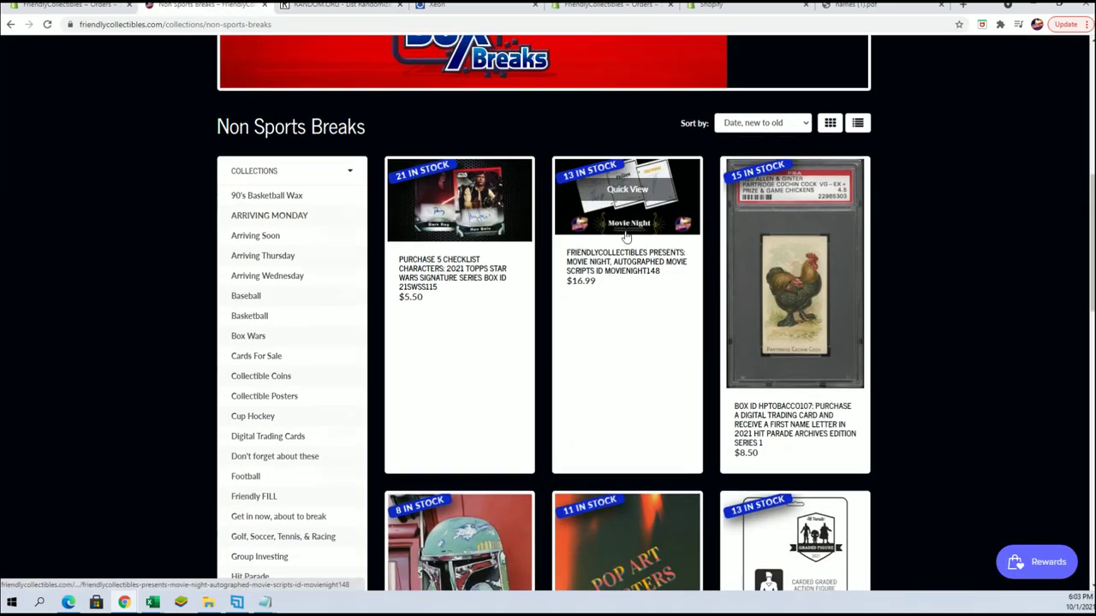
scroll(513, 343, "down", 3)
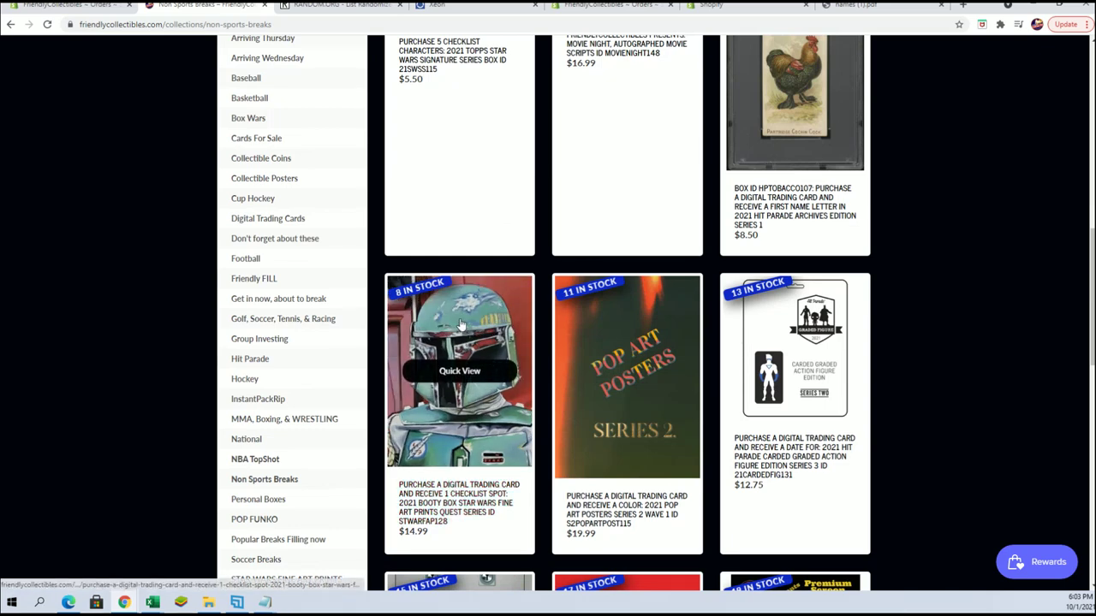
scroll(447, 426, "down", 2)
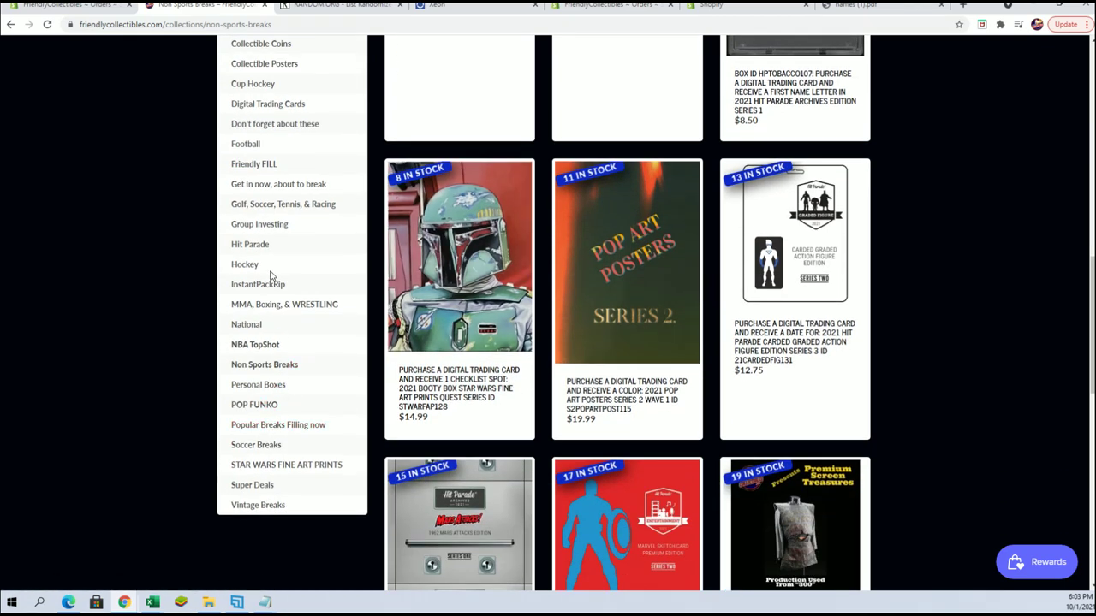
scroll(270, 272, "up", 1)
left_click(254, 221)
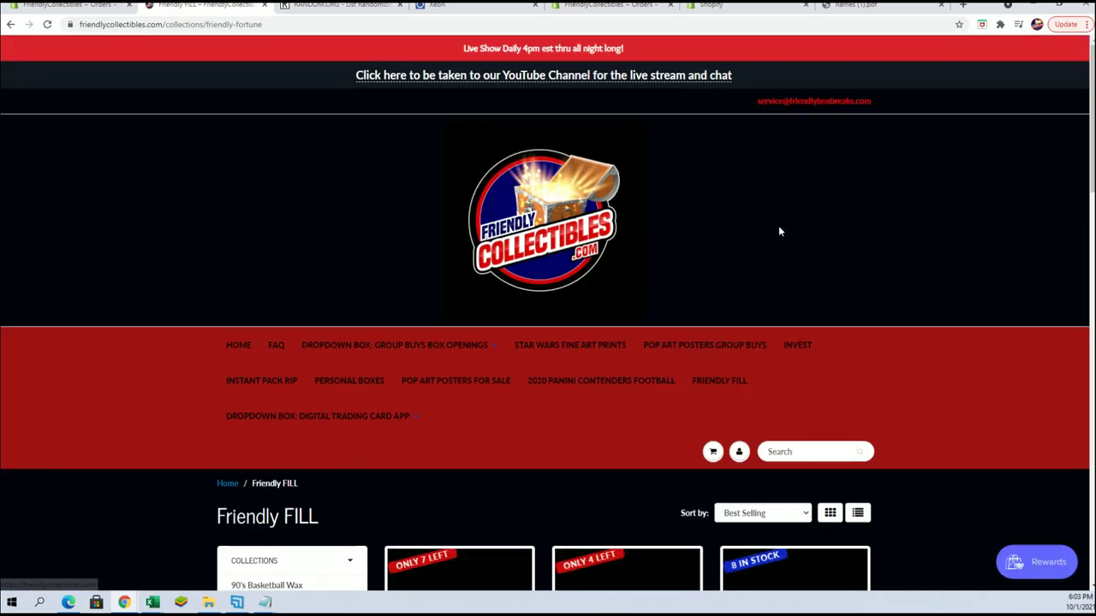
scroll(778, 225, "down", 3)
scroll(778, 225, "down", 3)
scroll(778, 226, "down", 2)
scroll(780, 233, "down", 1)
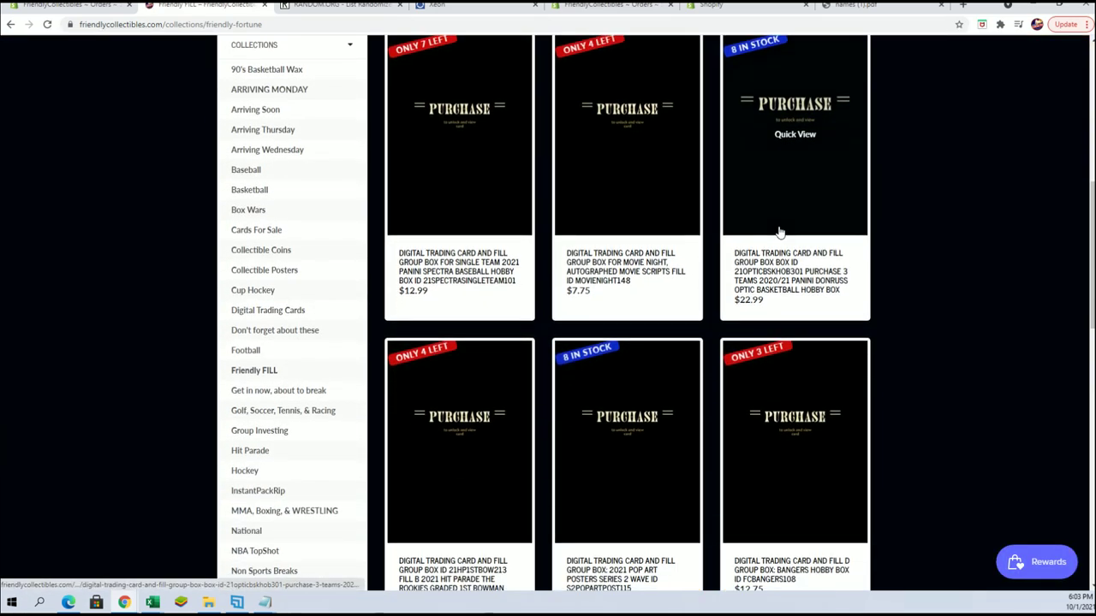
scroll(780, 233, "down", 3)
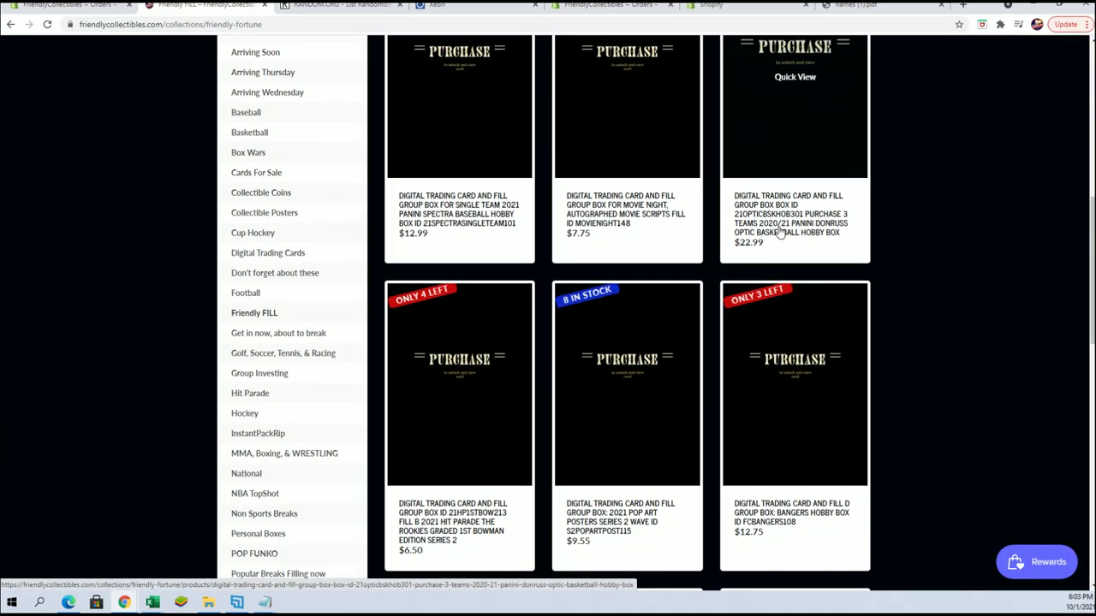
scroll(780, 233, "down", 3)
scroll(780, 232, "down", 3)
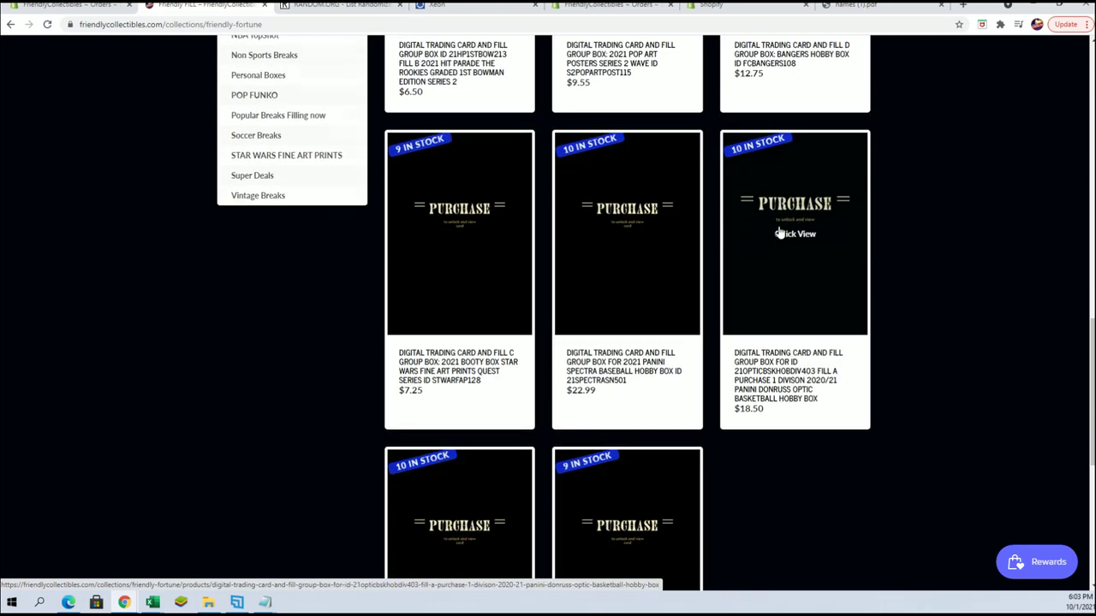
scroll(463, 257, "down", 1)
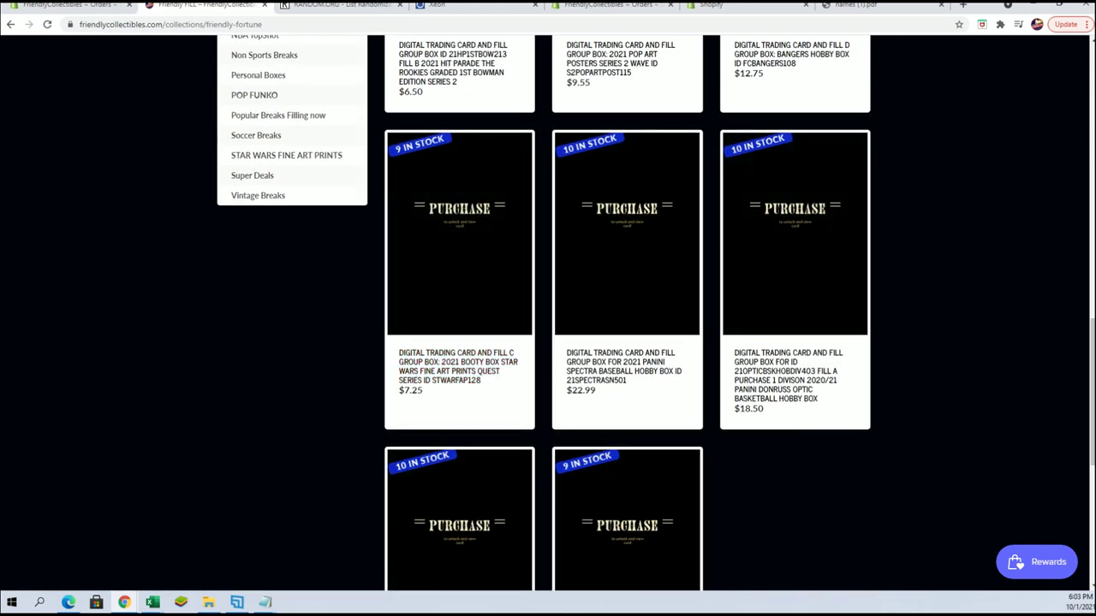